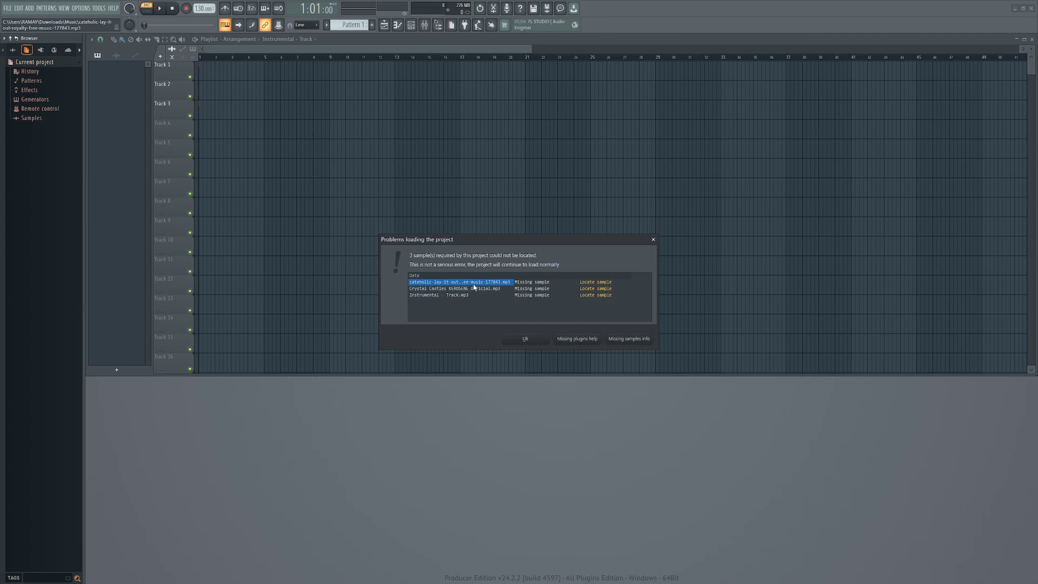
- Cancel locating the first missing sample, dismiss the warning so the project loads, and open Options
{"action": "left_click", "coordinate": [590, 282]}
{"action": "left_click_drag", "start_coordinate": [554, 245], "coordinate": [441, 168]}
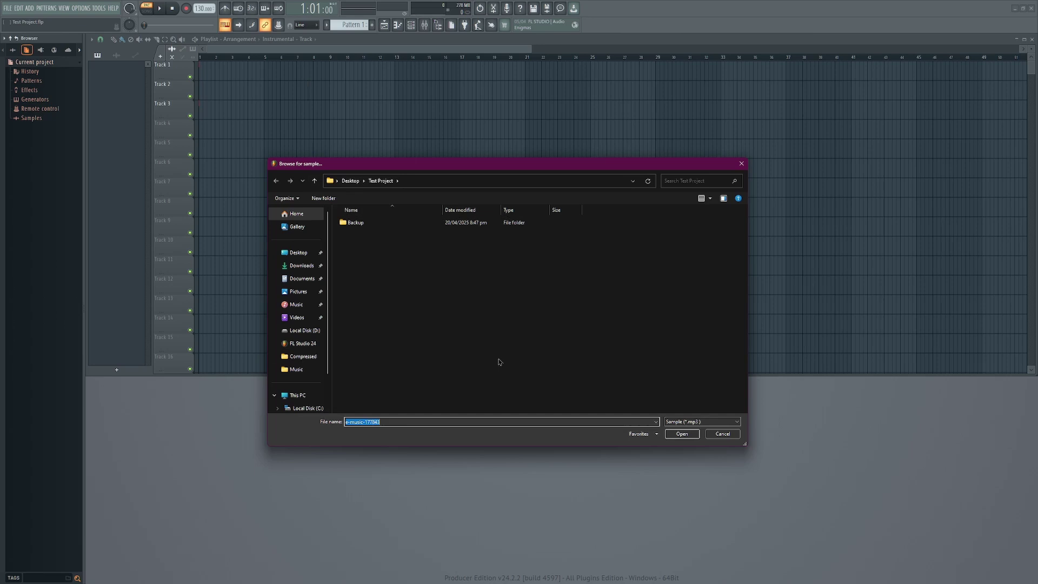
{"action": "left_click", "coordinate": [722, 434]}
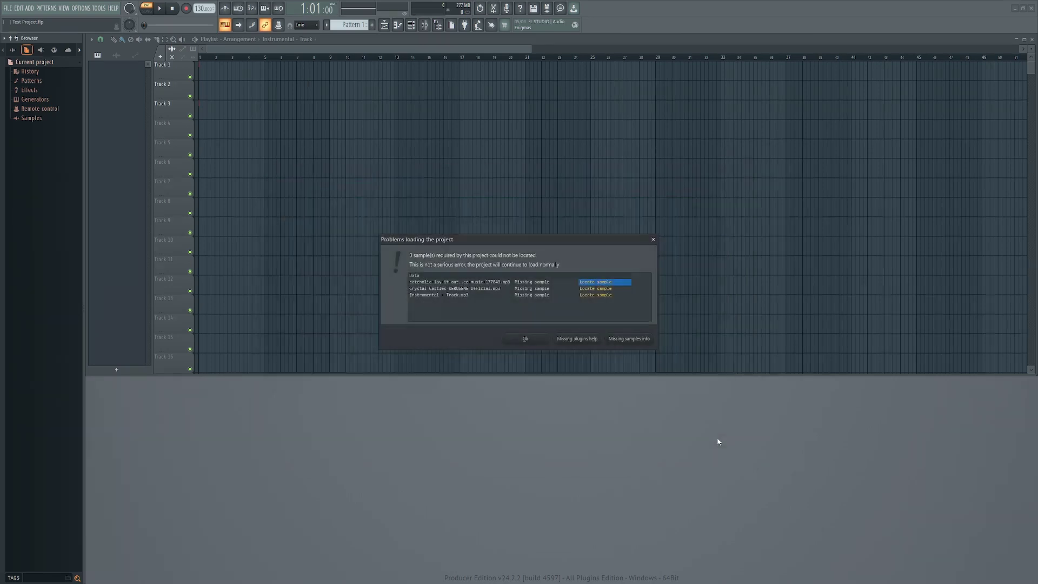
{"action": "left_click", "coordinate": [526, 339]}
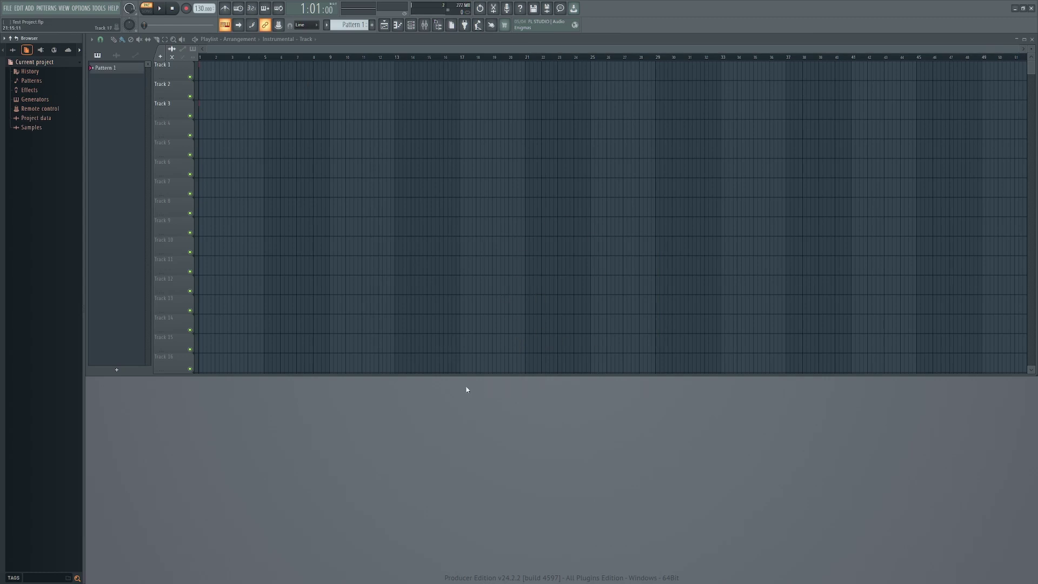
{"action": "left_click", "coordinate": [82, 7]}
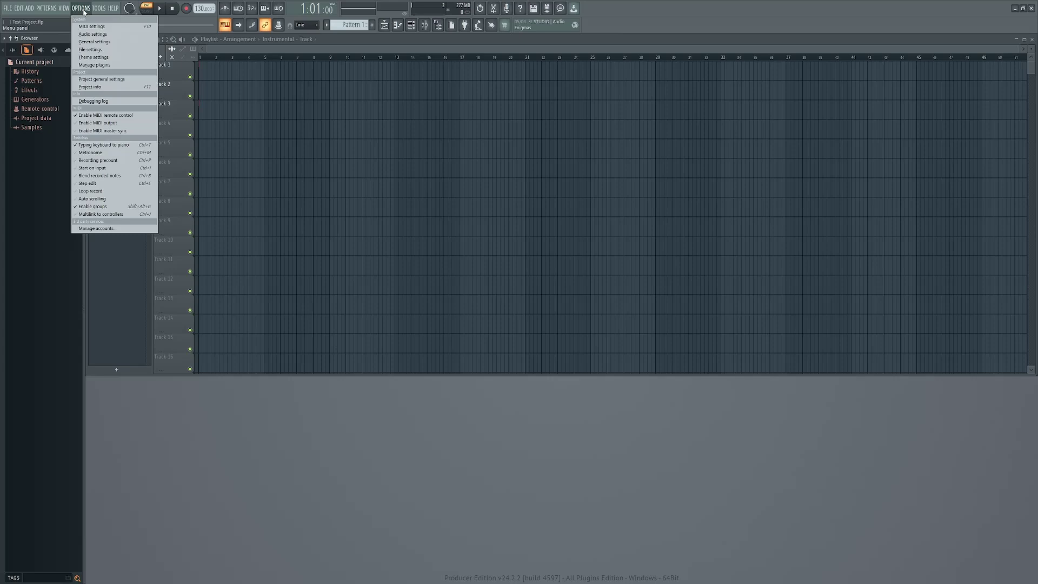
{"action": "left_click", "coordinate": [90, 49]}
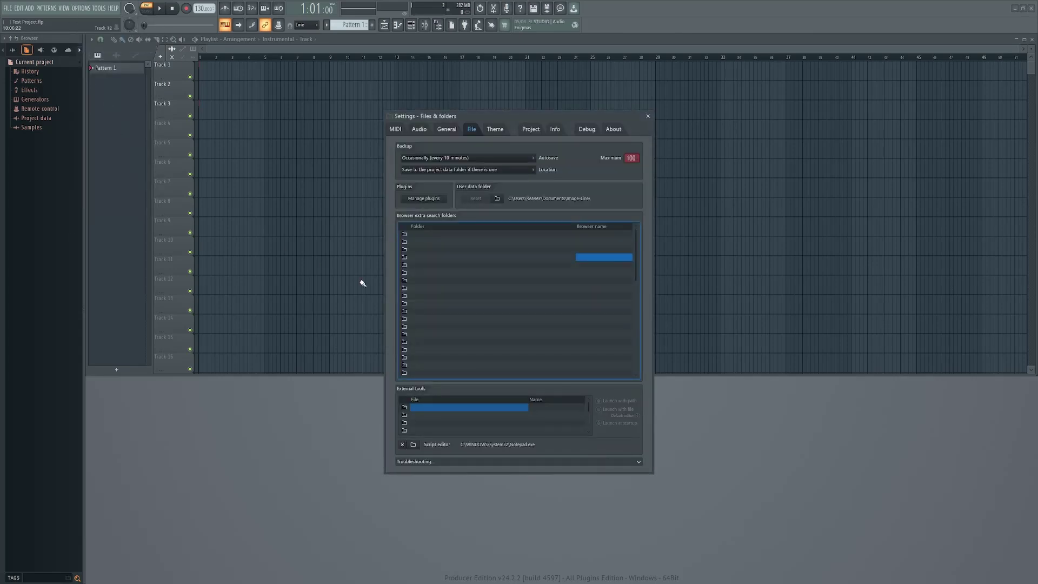
{"action": "left_click", "coordinate": [448, 235]}
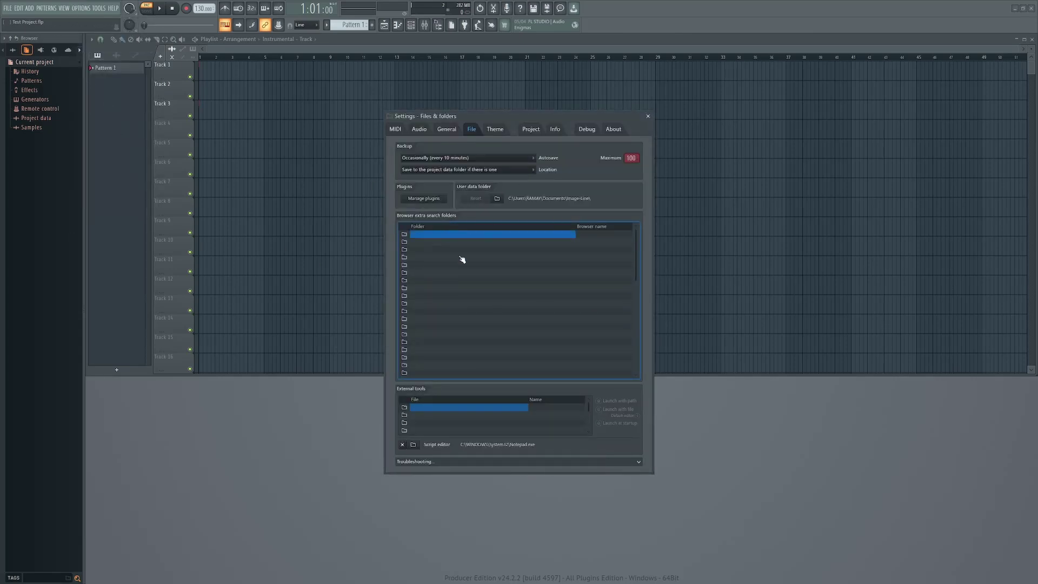
{"action": "left_click", "coordinate": [429, 250]}
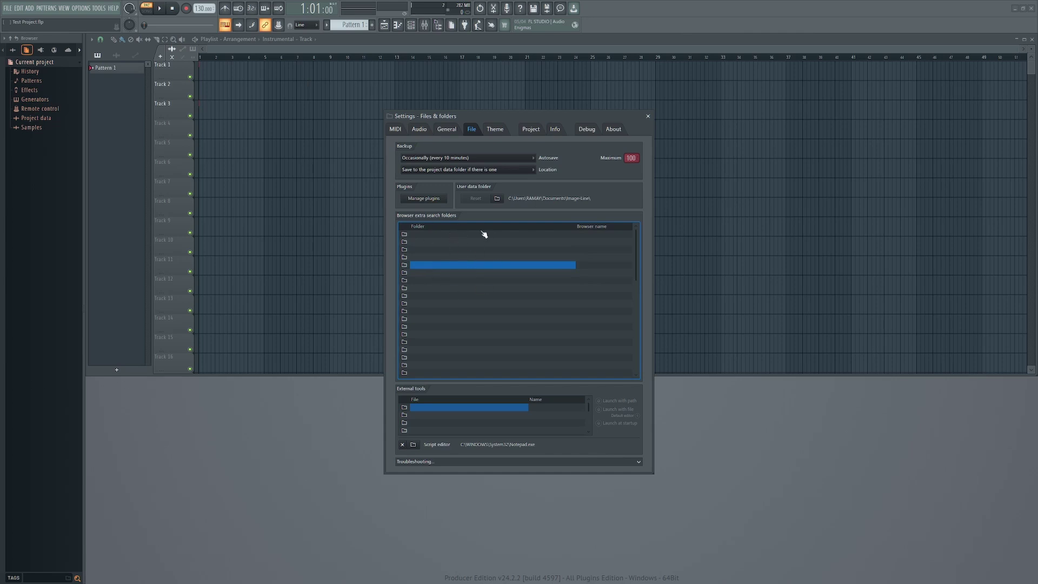
- Open the folder chooser for the first browser extra search folder slot
{"action": "left_click", "coordinate": [405, 235]}
{"action": "left_click_drag", "start_coordinate": [531, 121], "coordinate": [423, 127]}
- Pick the C drive's Downloads folder as the first extra browser search folder
{"action": "left_click", "coordinate": [309, 339]}
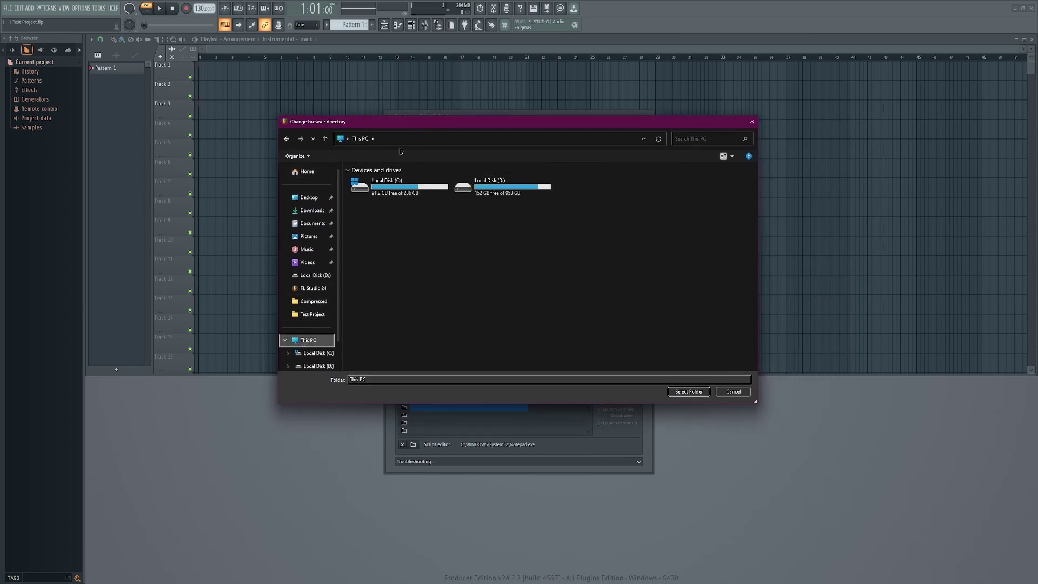
{"action": "left_click", "coordinate": [435, 191]}
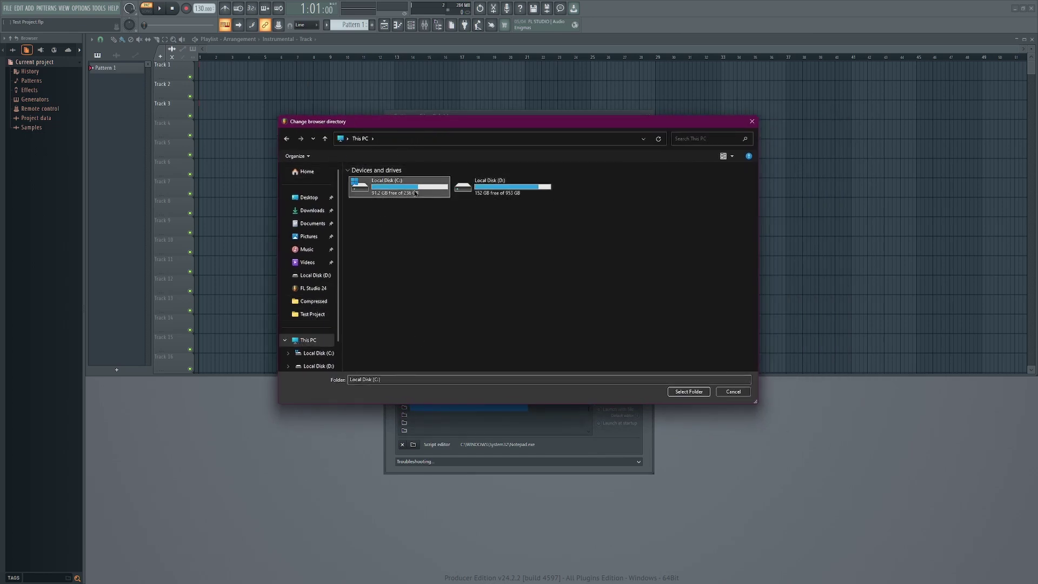
{"action": "mouse_move", "coordinate": [399, 186]}
{"action": "left_click", "coordinate": [311, 210]}
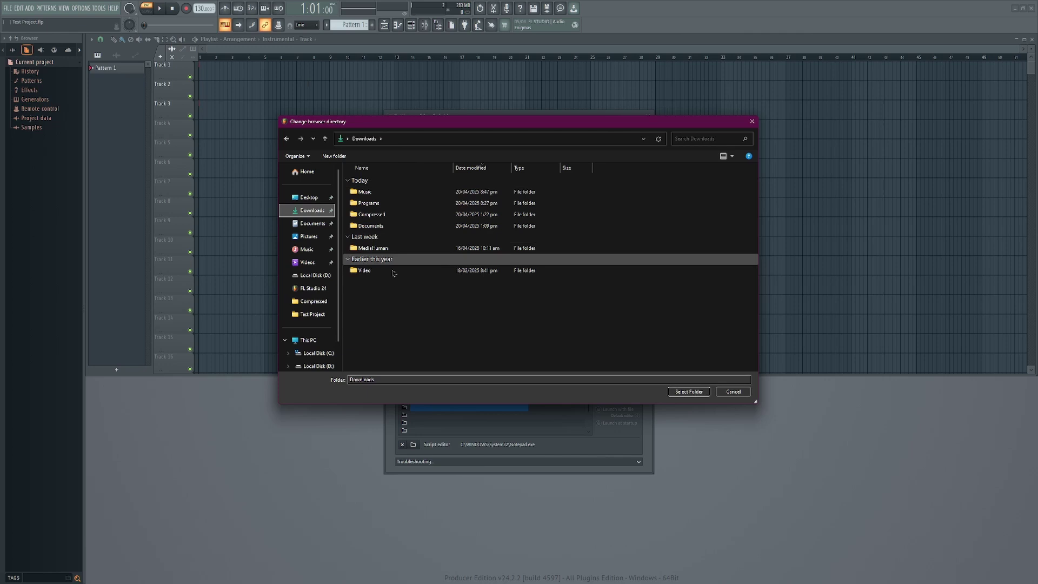
{"action": "left_click", "coordinate": [687, 391]}
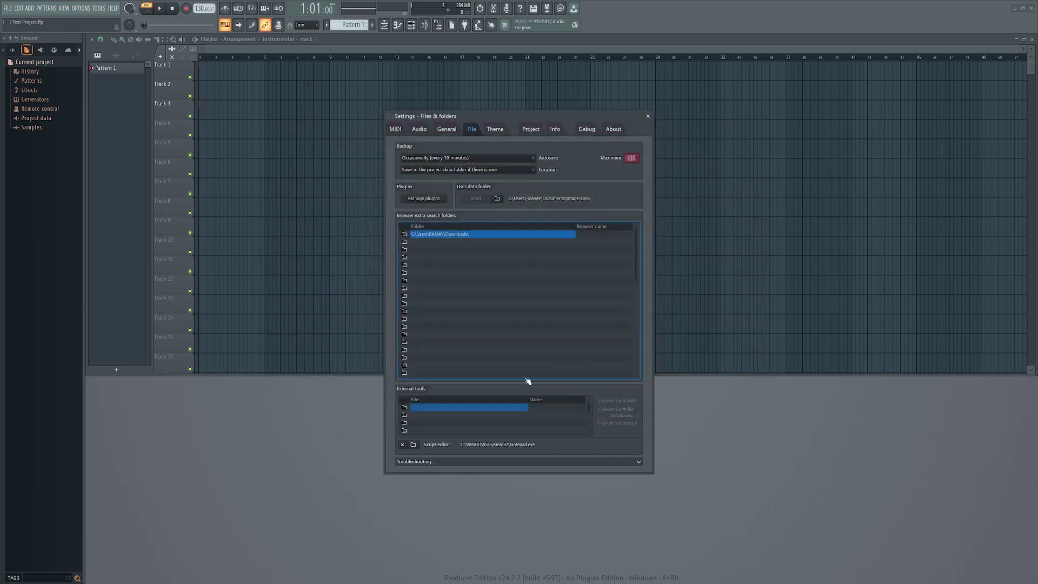
- Close Settings and reopen Test Project.flp, loading clips on Tracks 1 and 2
{"action": "left_click", "coordinate": [649, 117]}
{"action": "left_click", "coordinate": [8, 9]}
{"action": "left_click", "coordinate": [15, 34]}
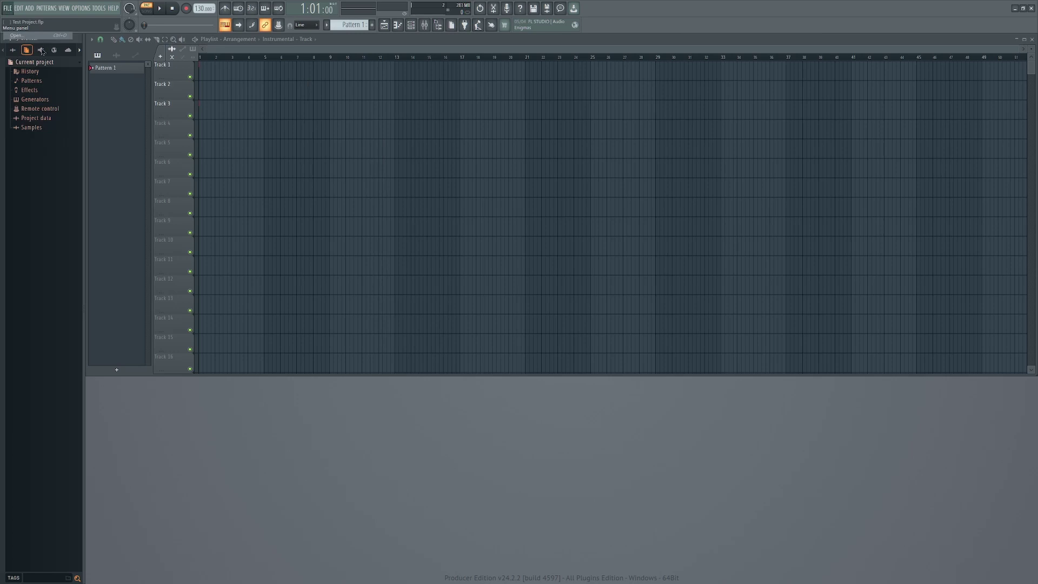
{"action": "double_click", "coordinate": [106, 81]}
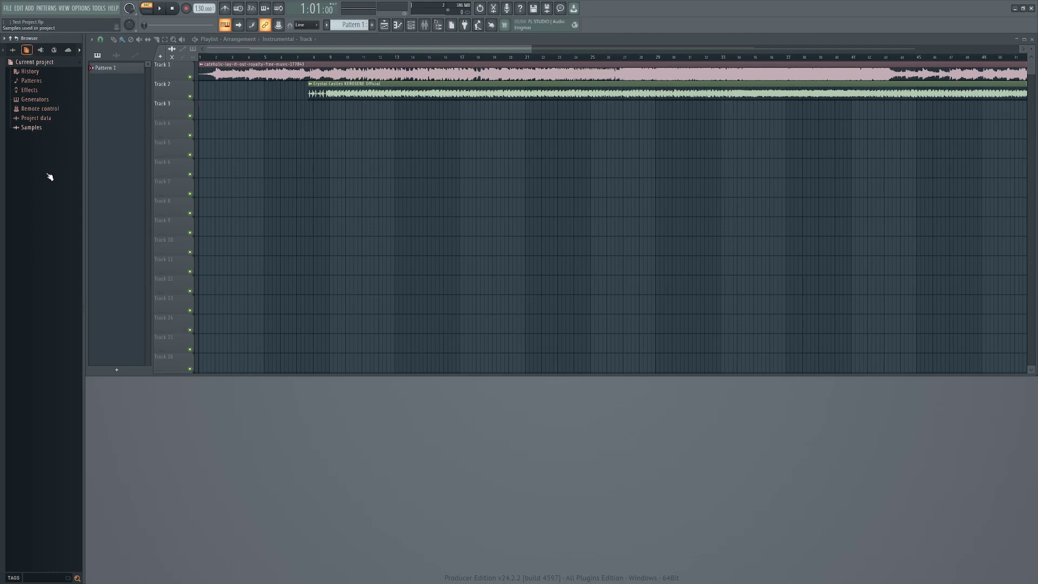
- Show the cateholic sample's parent folder, Downloads › Music › Test, in File Explorer
{"action": "left_click", "coordinate": [32, 128]}
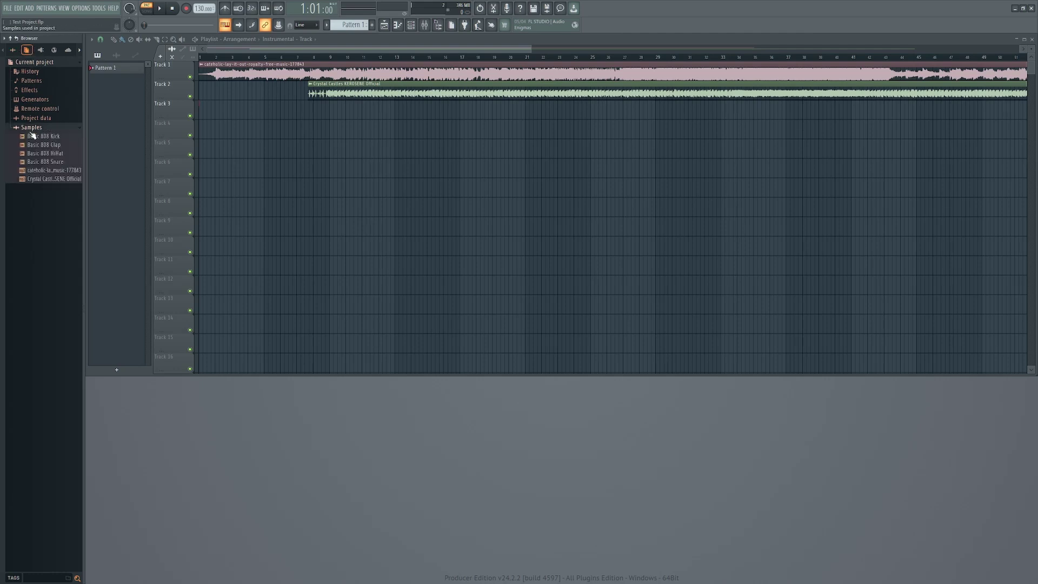
{"action": "right_click", "coordinate": [51, 171]}
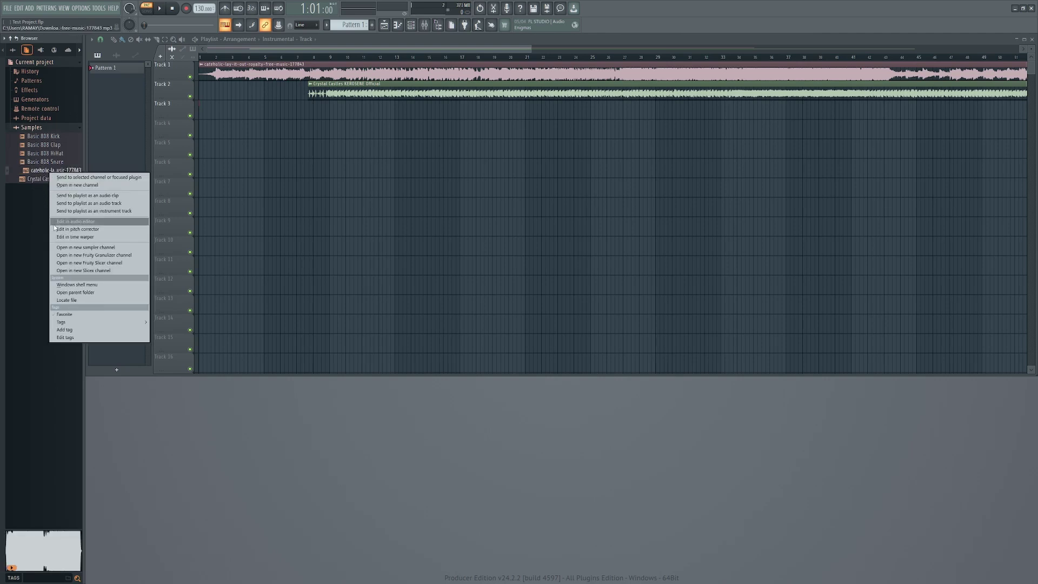
{"action": "left_click", "coordinate": [75, 292]}
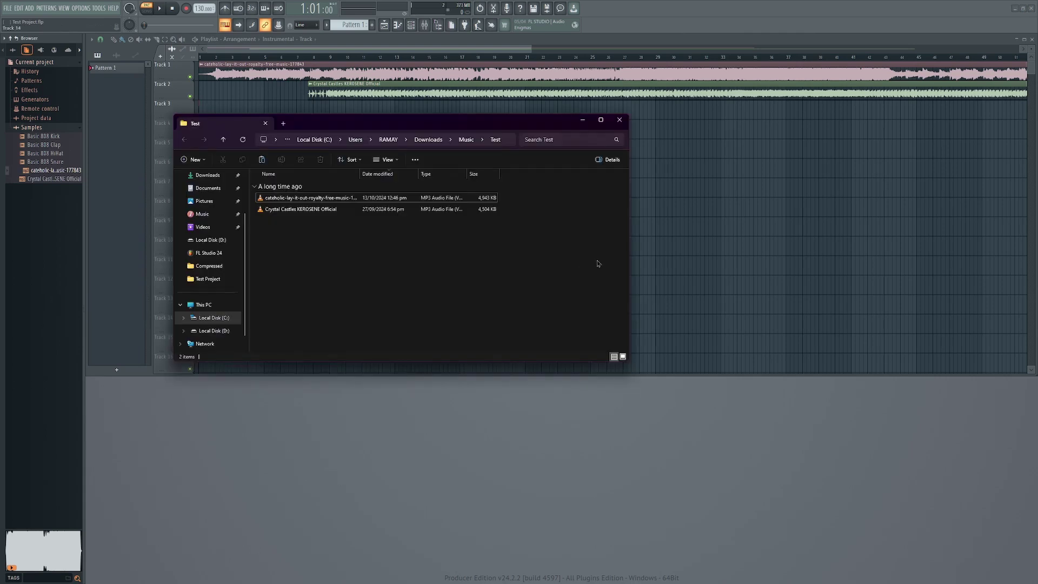